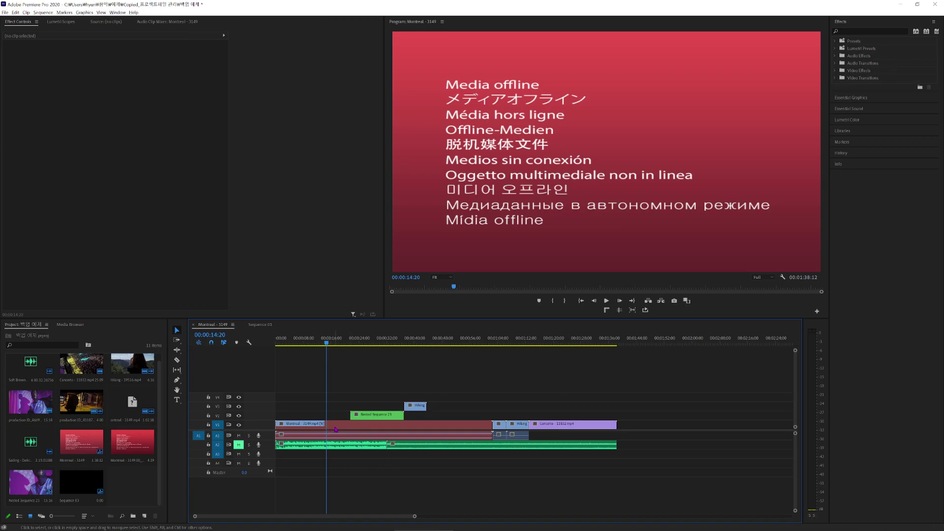
Relink the offline Montreal - 3149 clip on the timeline to the renamed file 88montreal - 3149.
click(336, 426)
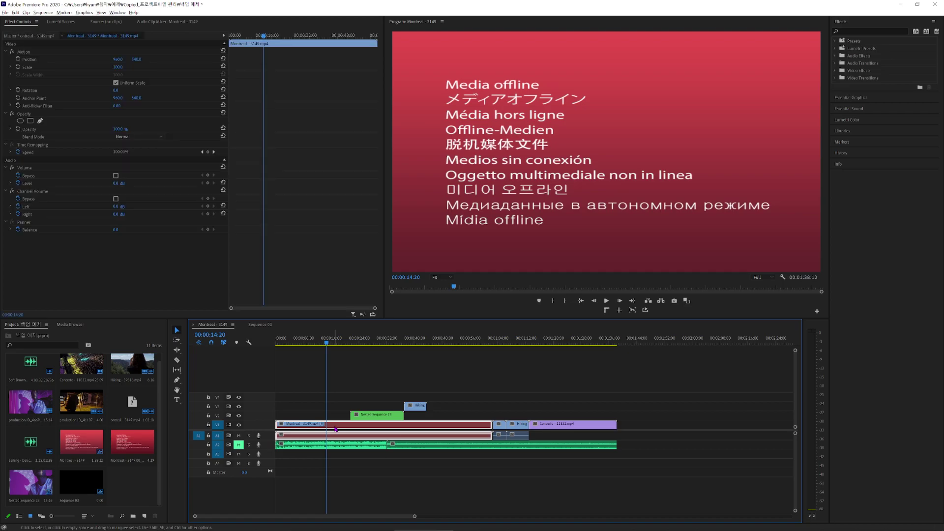
right_click(336, 429)
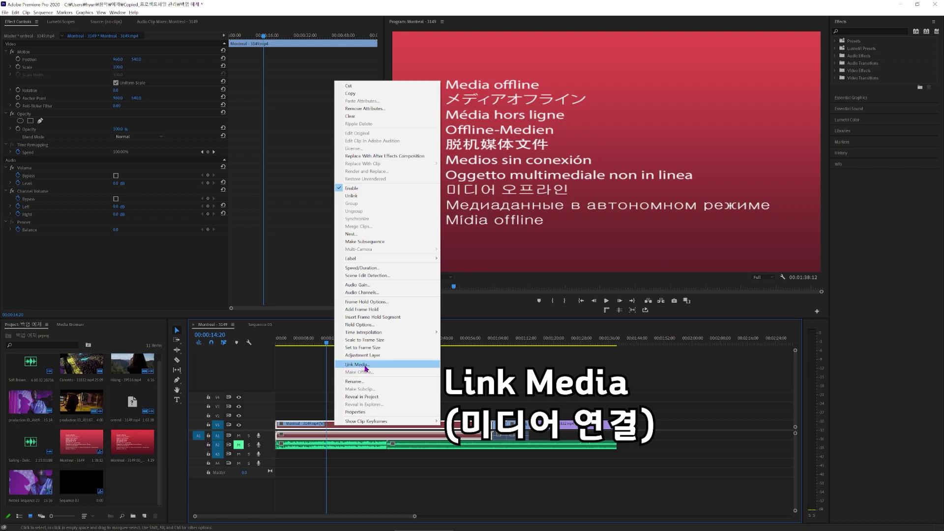
click(370, 365)
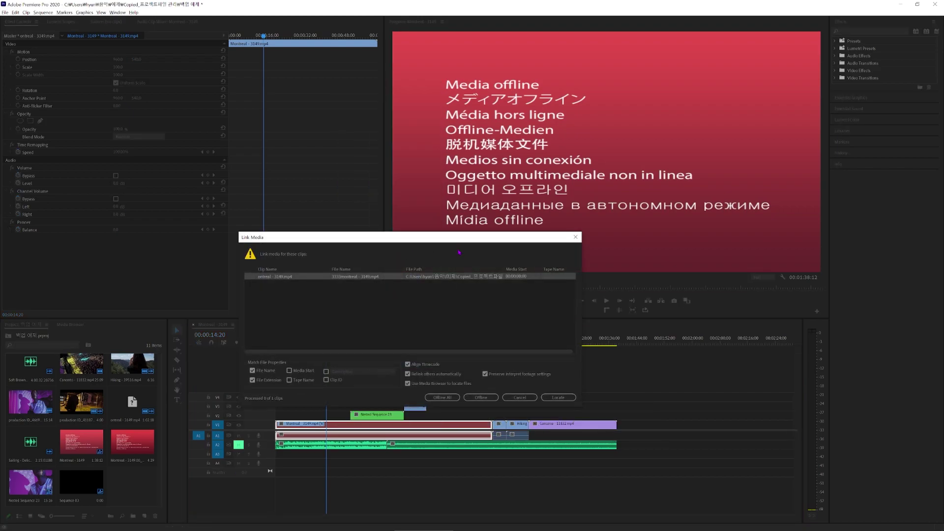
drag(434, 239, 438, 205)
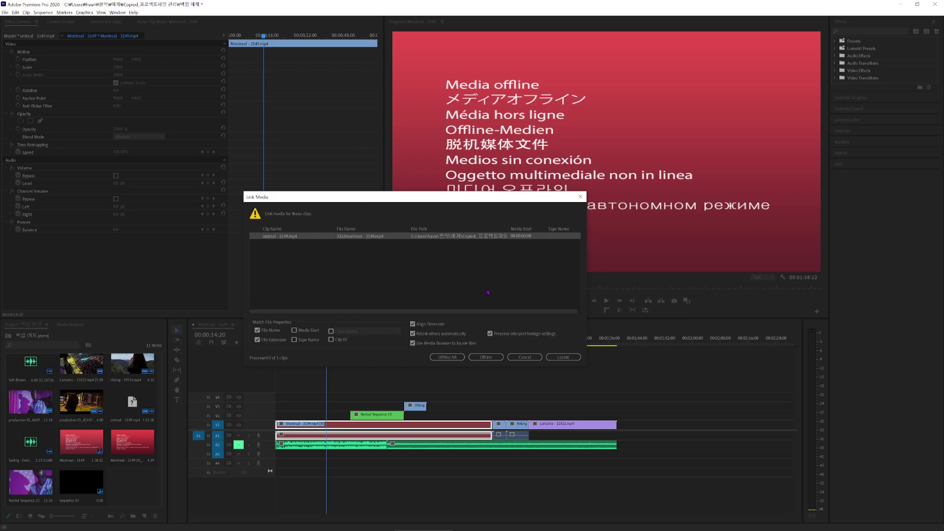
click(566, 358)
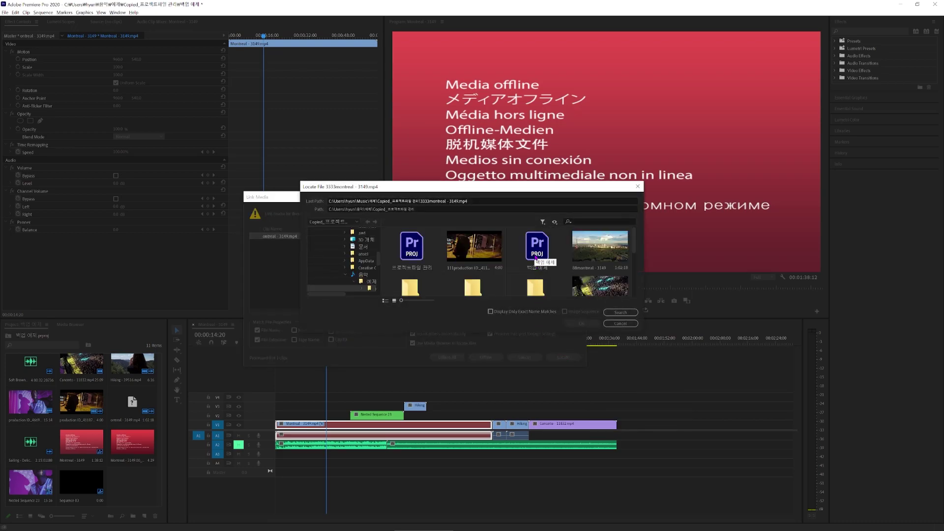
click(599, 246)
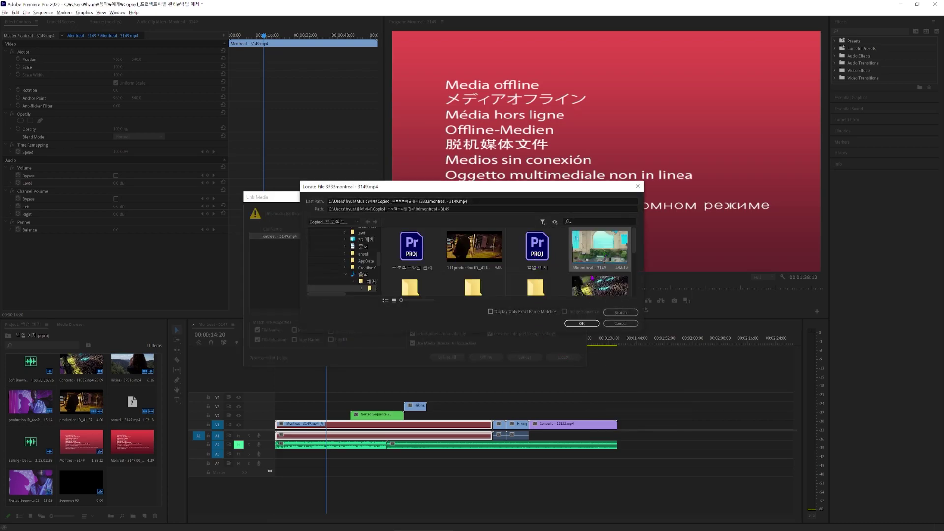
click(582, 323)
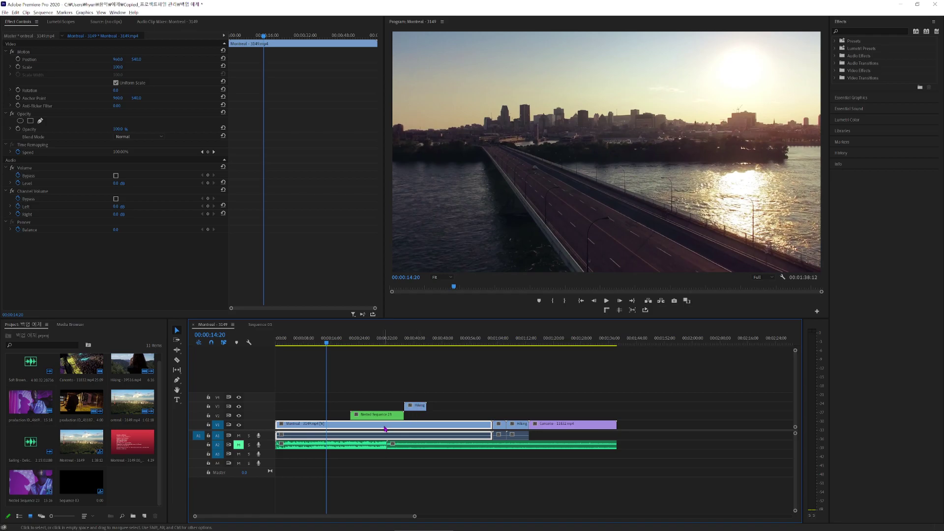
Check the relinked clip's media options, then switch to File Explorer to examine the files in the Copied_프로젝트파일 관리 folder.
right_click(386, 428)
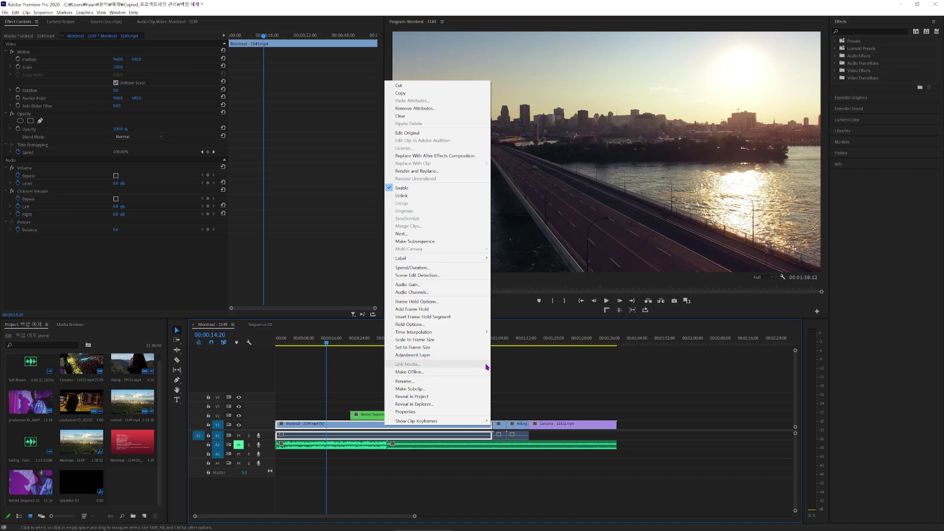
click(519, 372)
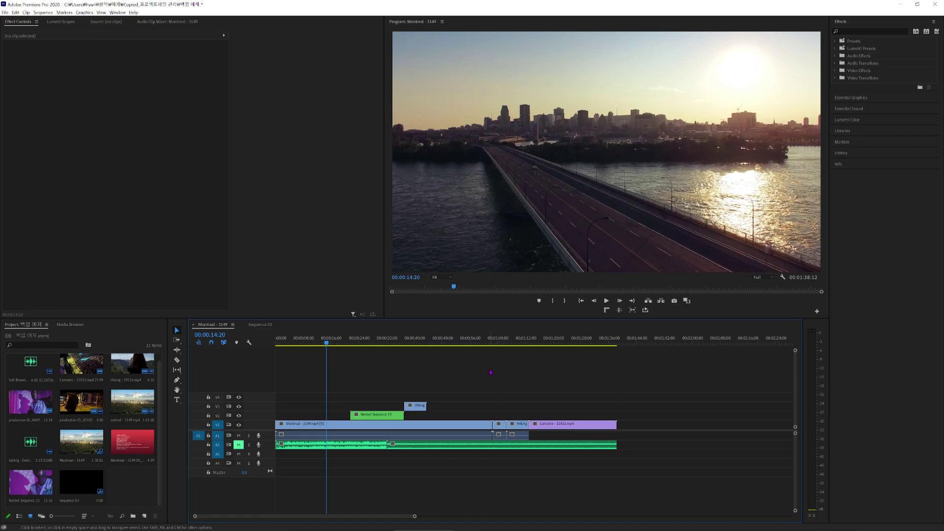
key(alt+Tab)
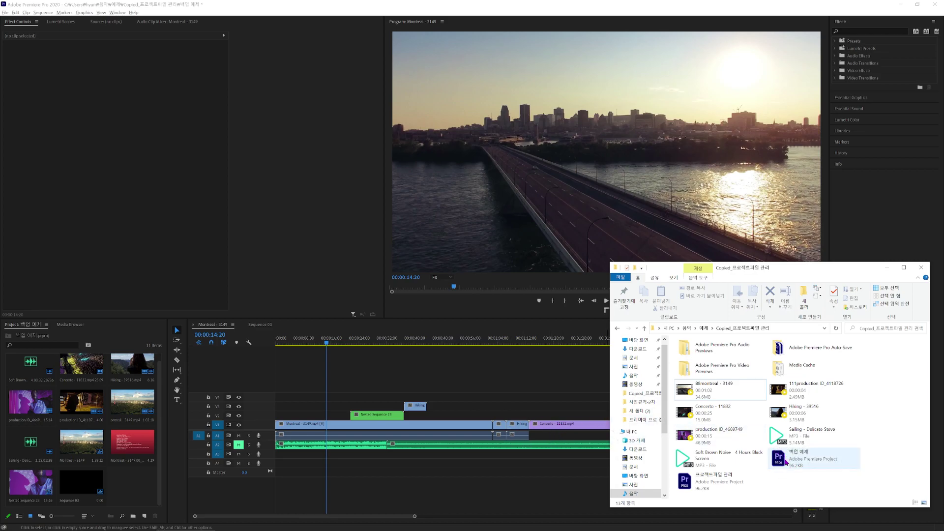
mouse_move(789, 460)
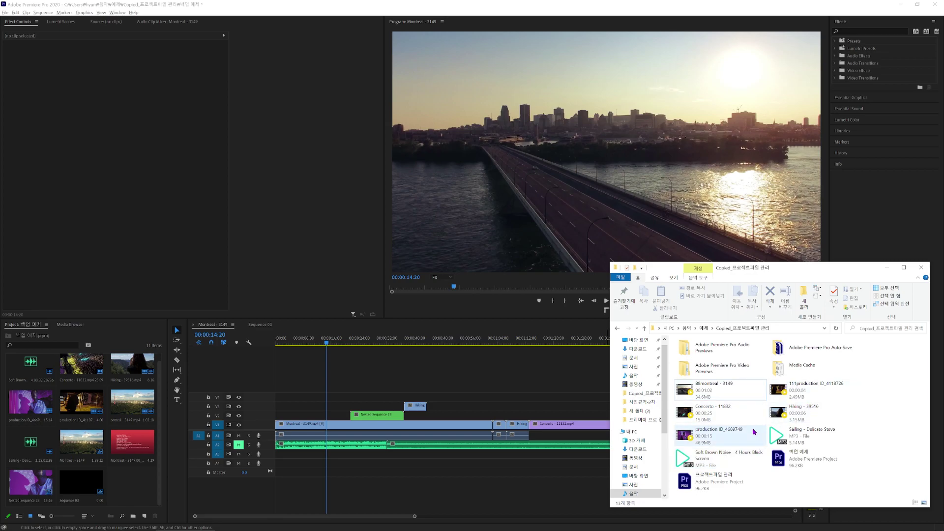
mouse_move(751, 438)
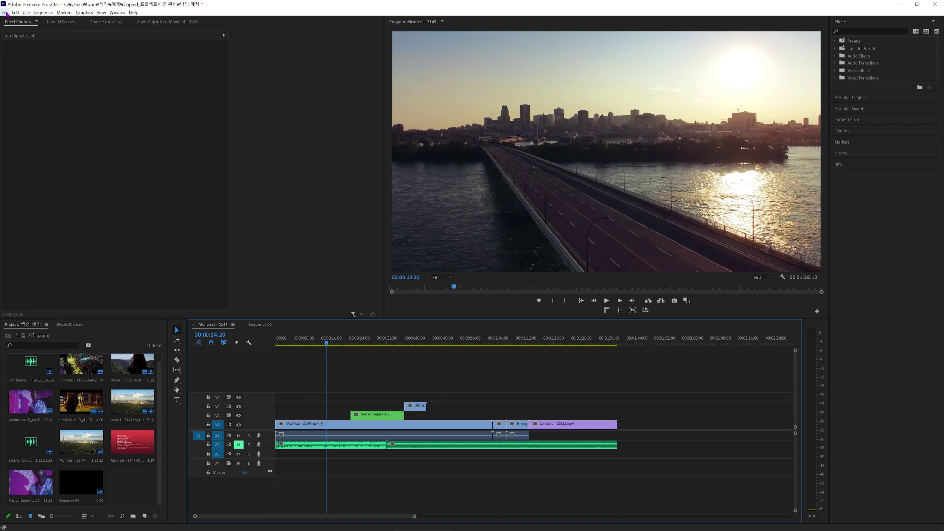
Open the Project Manager and include the sequences Montreal - 3149, Nested Sequence 23 and Sequence 03.
click(6, 13)
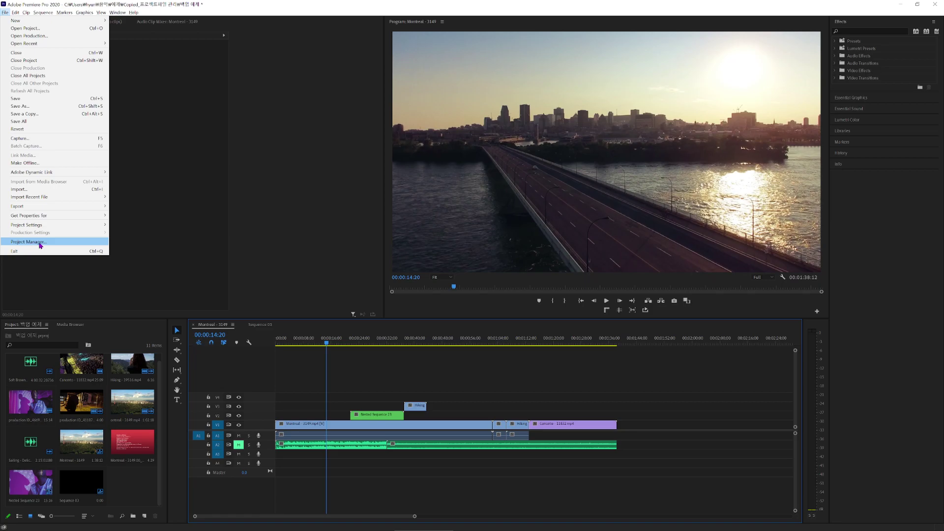
mouse_move(39, 227)
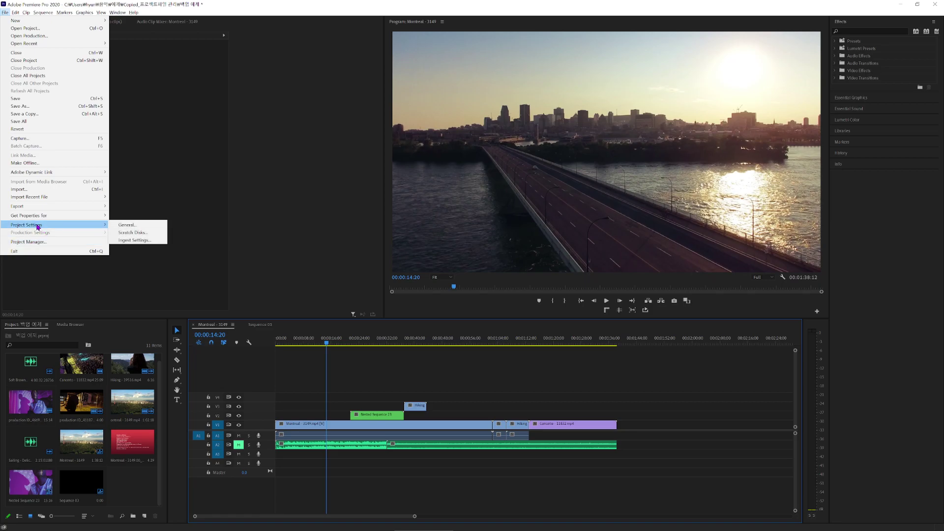
click(36, 241)
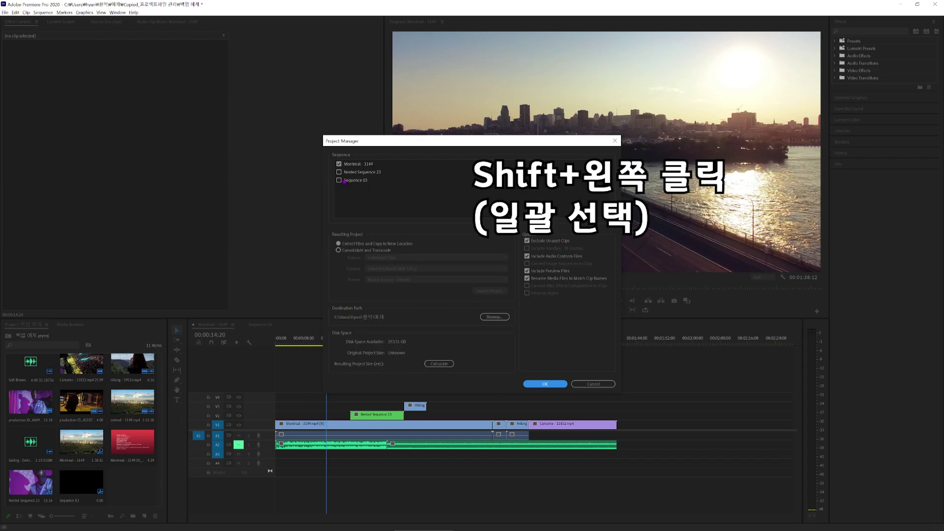
shift+click(341, 181)
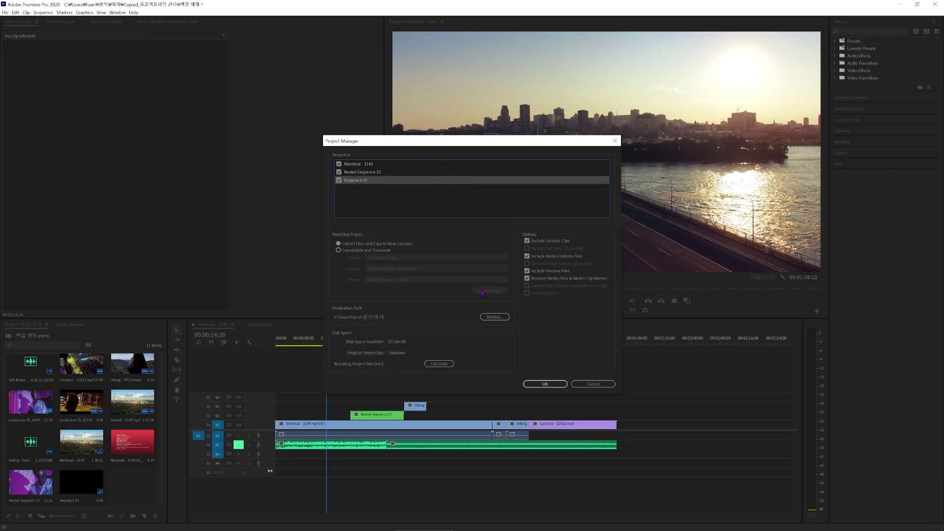
Collect and copy the project files with unused clips excluded, calculating the resulting size and accepting the project save.
click(527, 241)
click(527, 241)
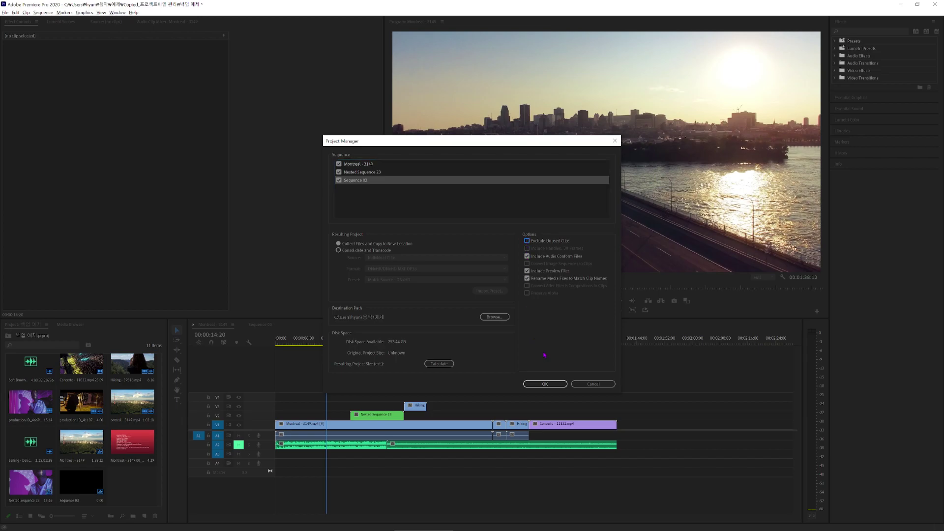
click(527, 241)
drag(517, 144, 656, 86)
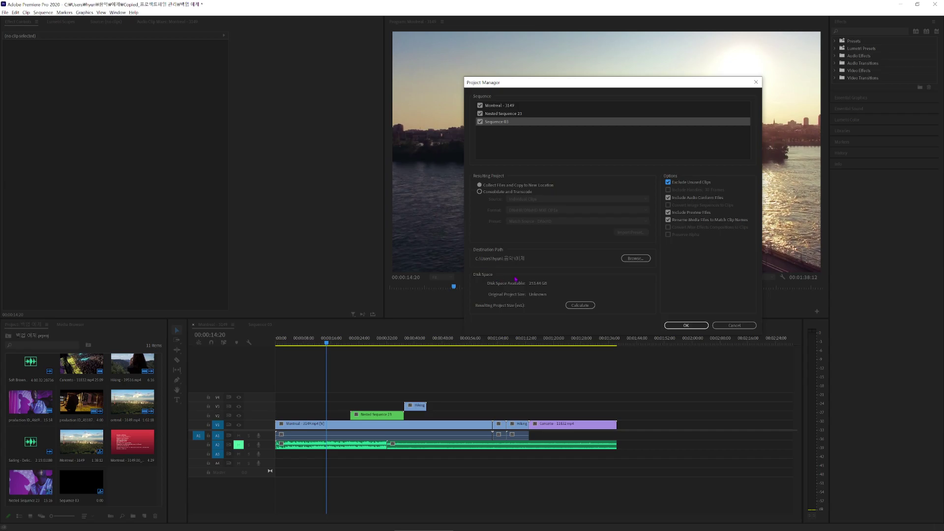
click(581, 305)
click(674, 325)
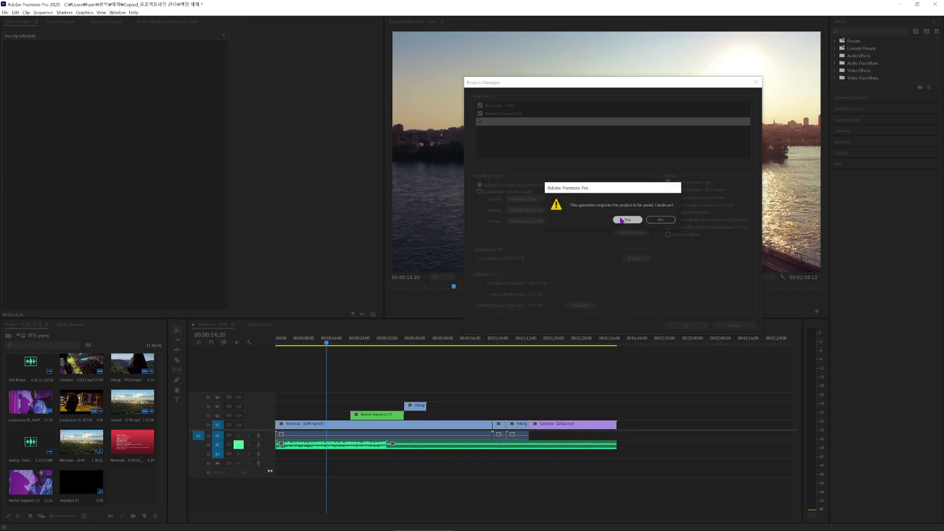
click(618, 222)
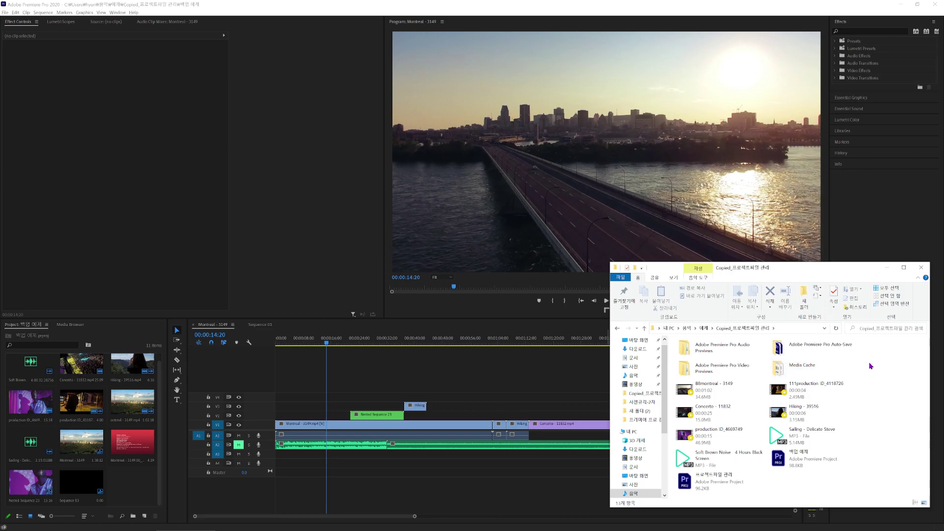
Inspect the contents of the collected Copied_백업 예제 folder in File Explorer and return to its parent folder.
key(BackSpace)
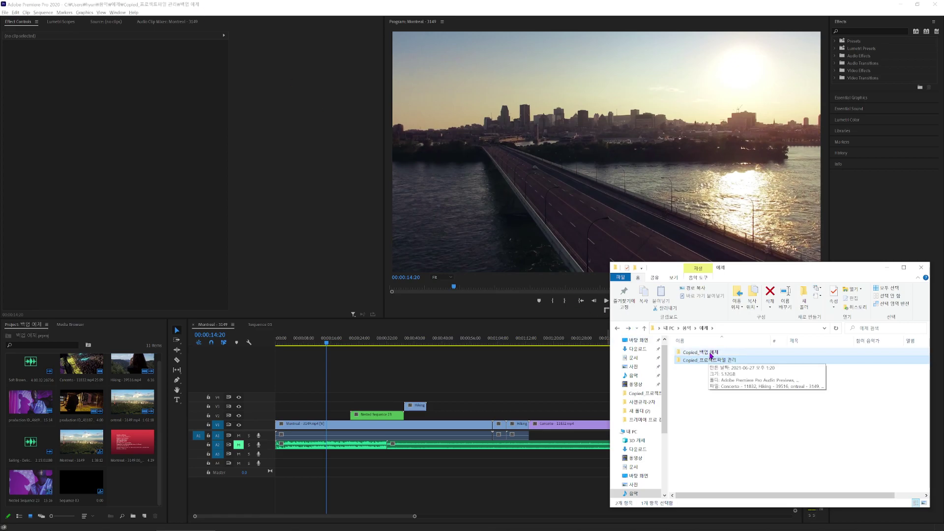
double_click(710, 354)
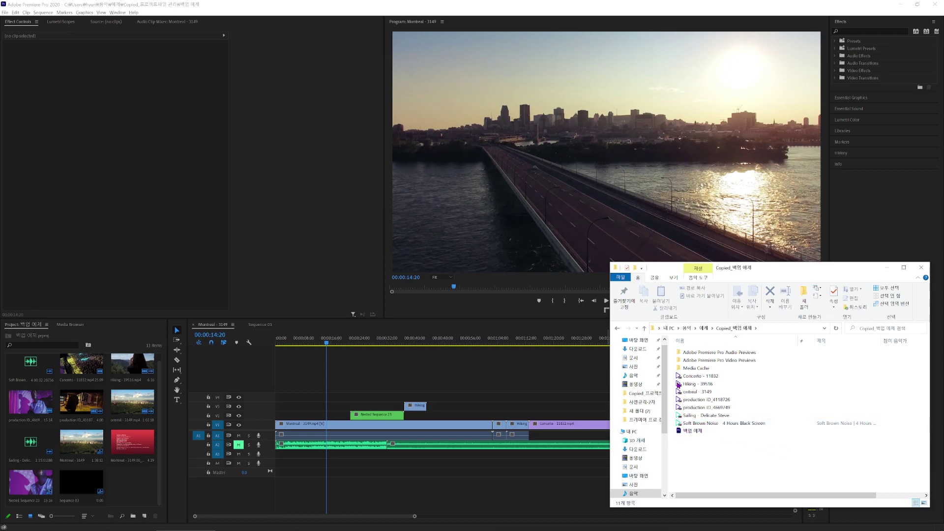
key(alt+Up)
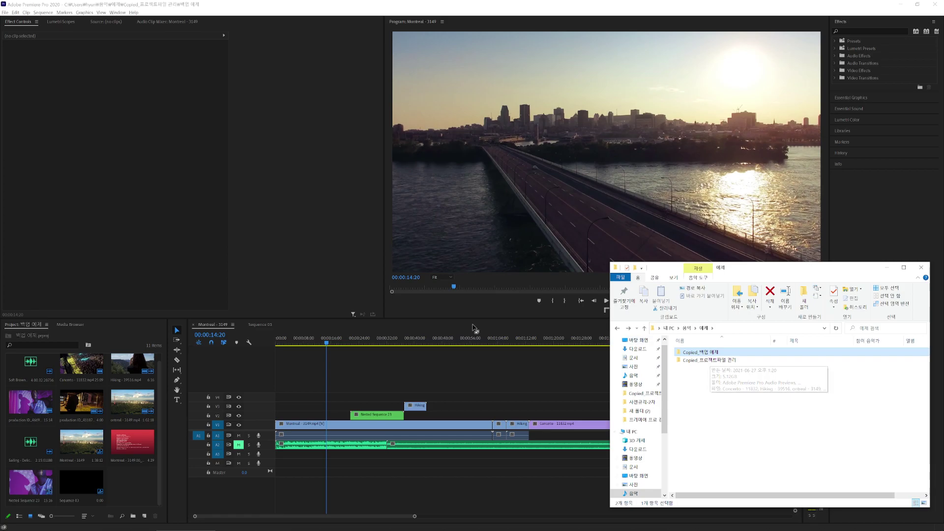
Switch back to Premiere Pro and create a bin named video in the project.
click(143, 482)
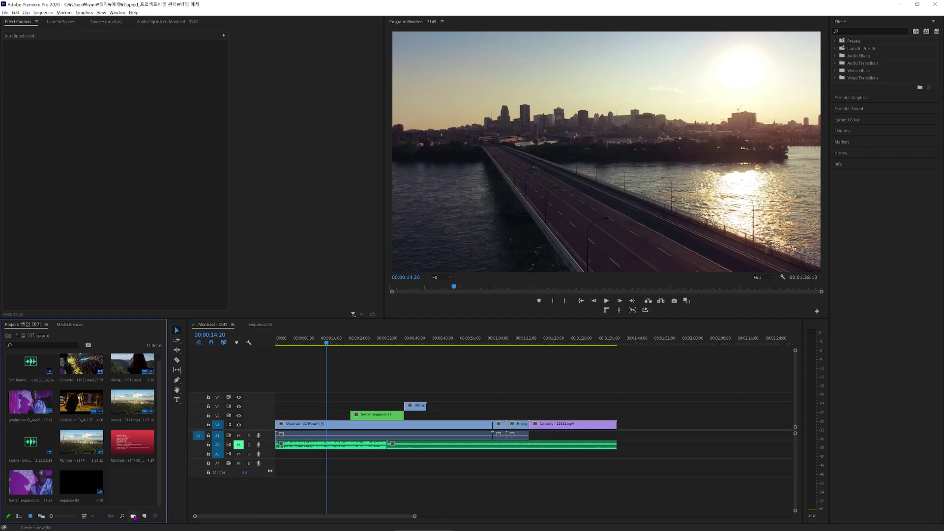
click(135, 517)
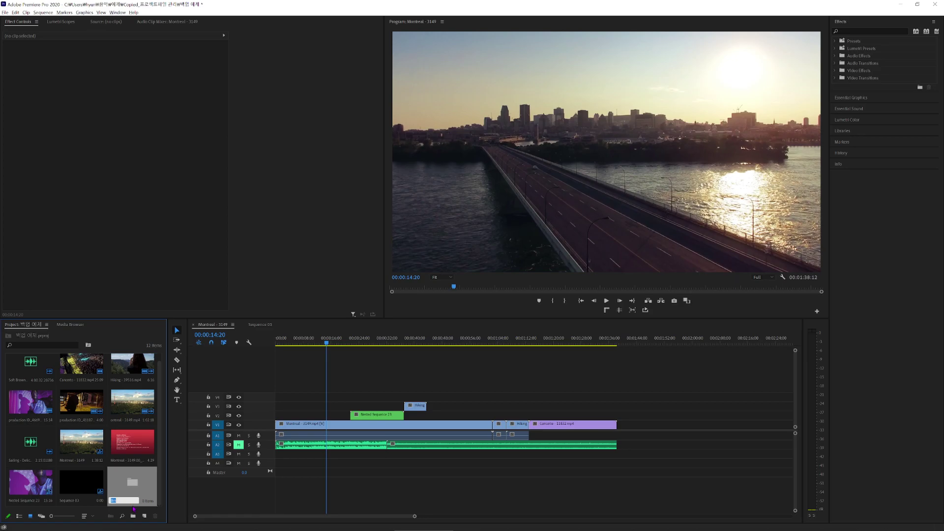
text(영상)
key(Tab)
Move the Hiking clip into the video bin and place the two Montreal - 3149 items after that bin.
click(80, 408)
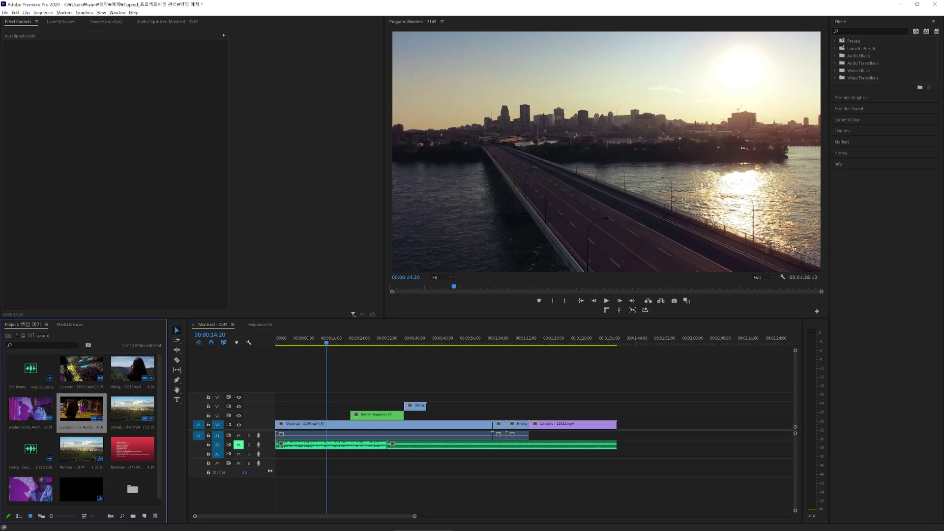
click(129, 489)
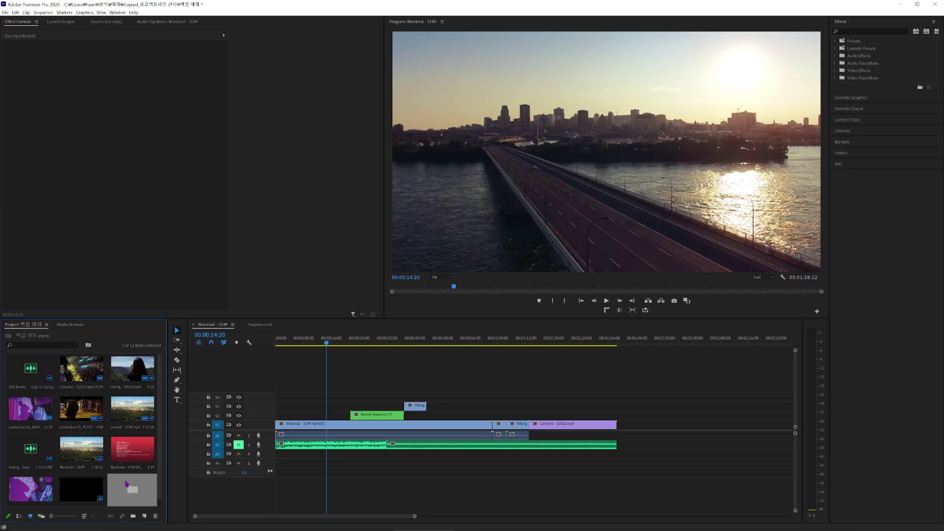
click(126, 450)
drag(88, 450, 137, 484)
drag(133, 411, 139, 499)
drag(131, 371, 42, 486)
click(81, 489)
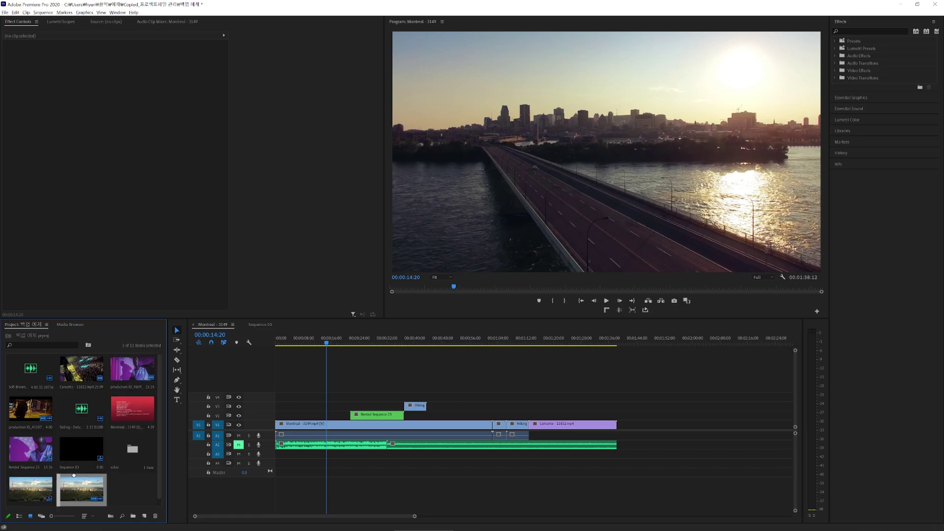
Create a bin named sound and move the Sailing and Soft Brown Noise audio files into it.
click(133, 516)
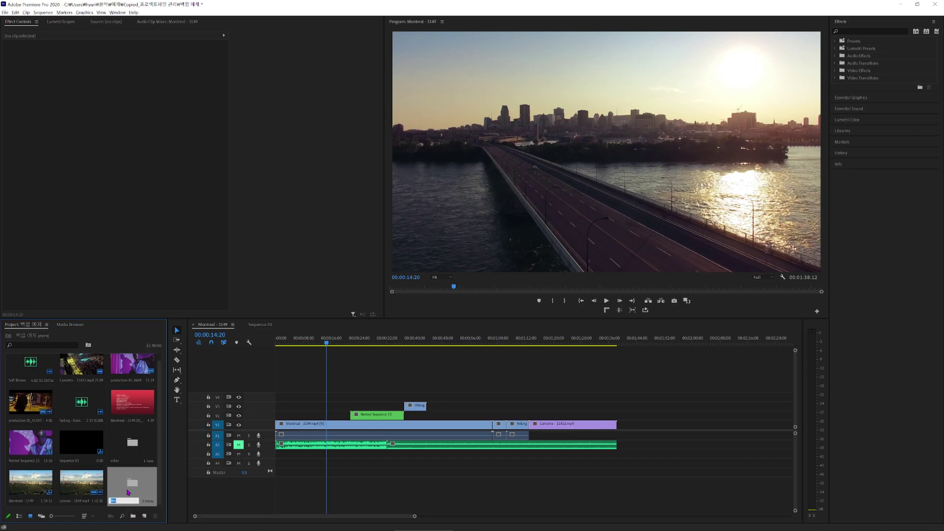
text(sound)
key(Return)
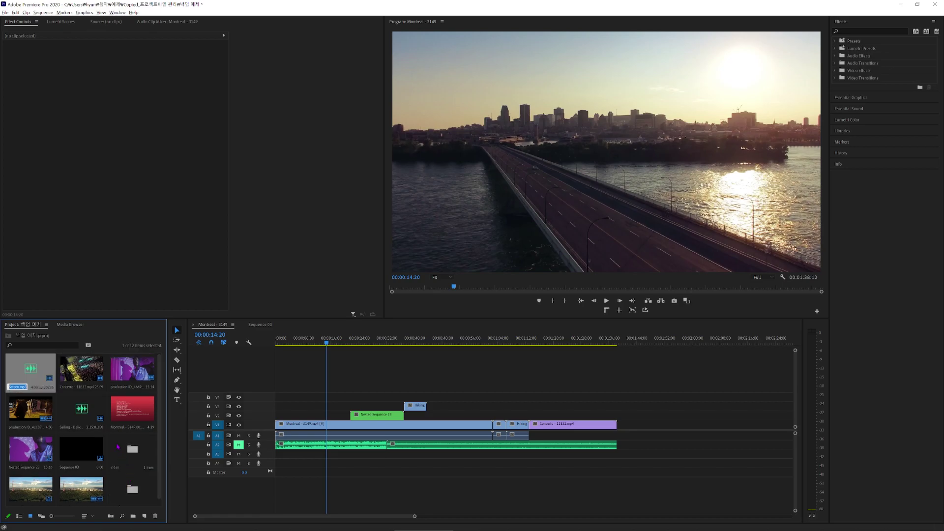
click(83, 406)
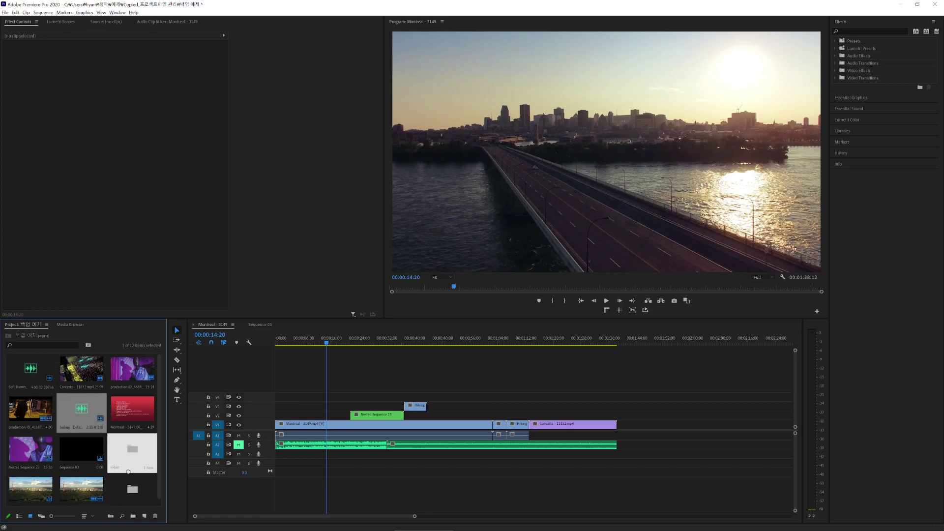
drag(131, 492, 131, 492)
drag(31, 370, 83, 490)
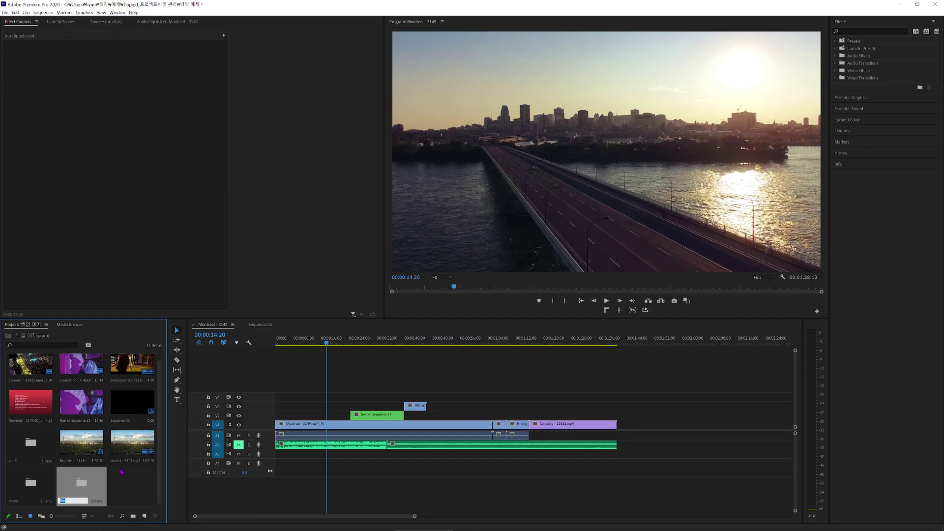
Name the new bin sequal and move the Concerts clip into it.
text(sequal)
key(Tab)
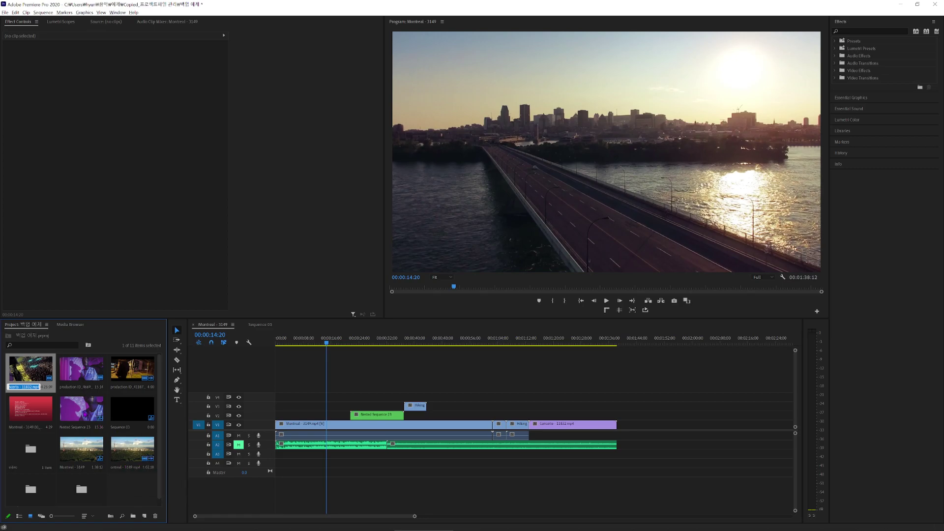
click(85, 413)
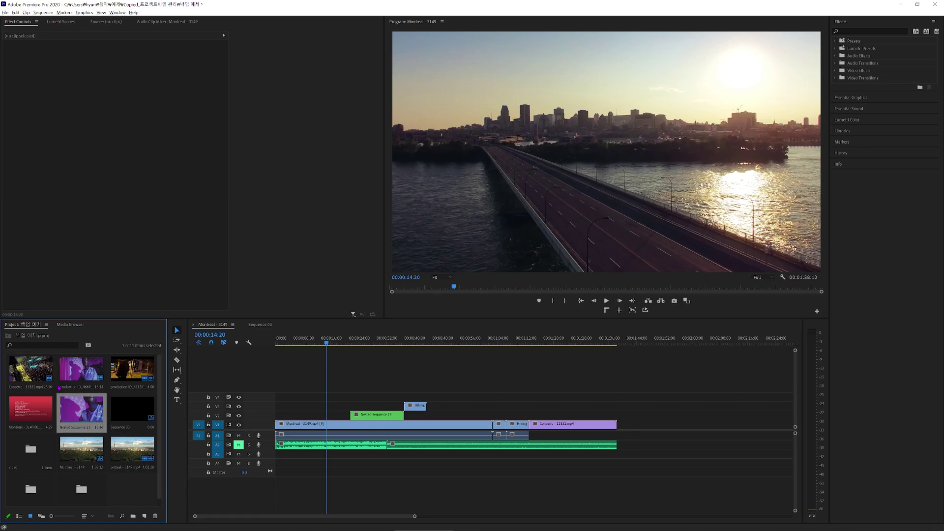
click(30, 368)
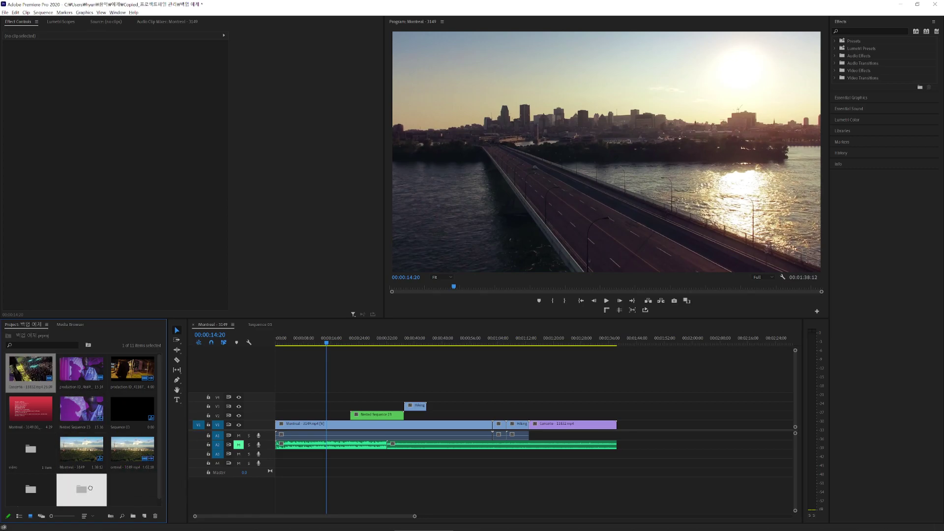
drag(92, 493, 91, 493)
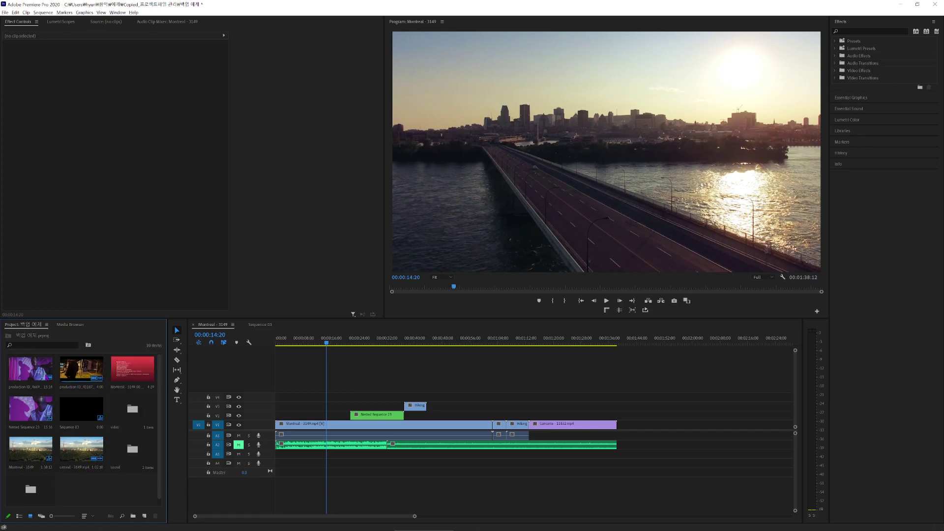
Move the remaining production, Montreal - 3149, Nested Sequence and Sequence items into the sequal bin.
drag(40, 374, 108, 480)
drag(56, 492, 39, 495)
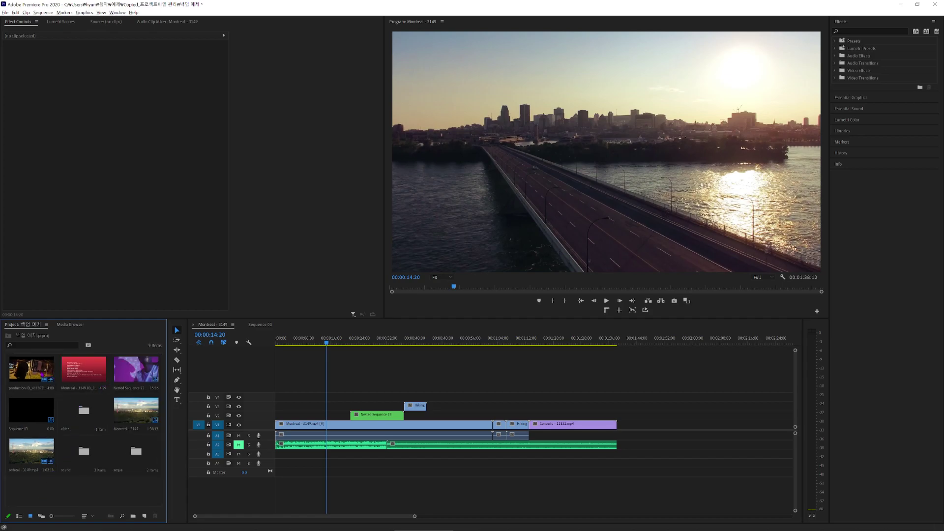
click(31, 369)
drag(43, 455, 129, 462)
drag(135, 376, 81, 458)
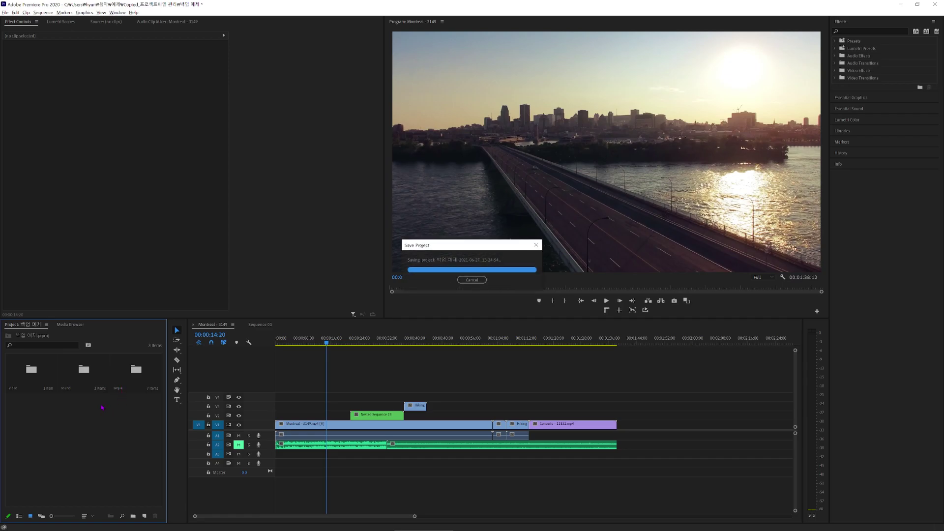
Open the video bin in its own panel to view its clip and return to the project root.
double_click(44, 372)
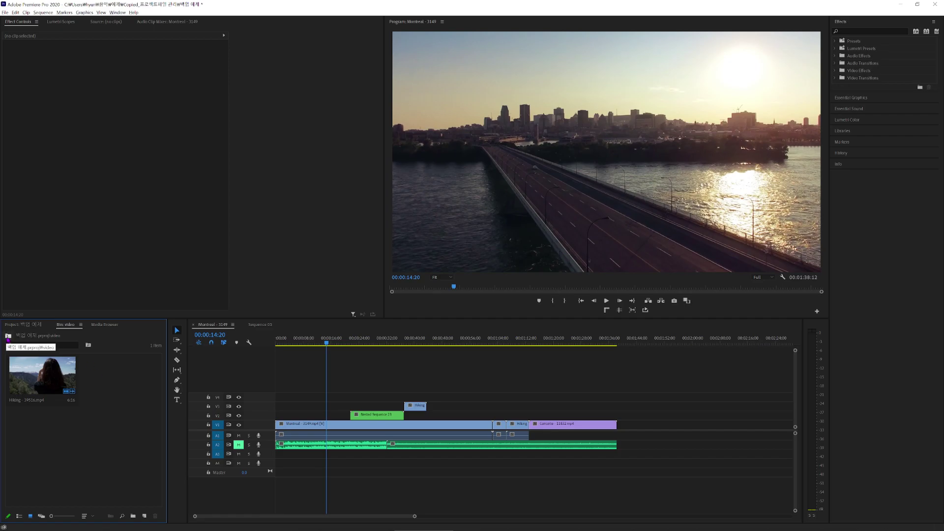
click(8, 338)
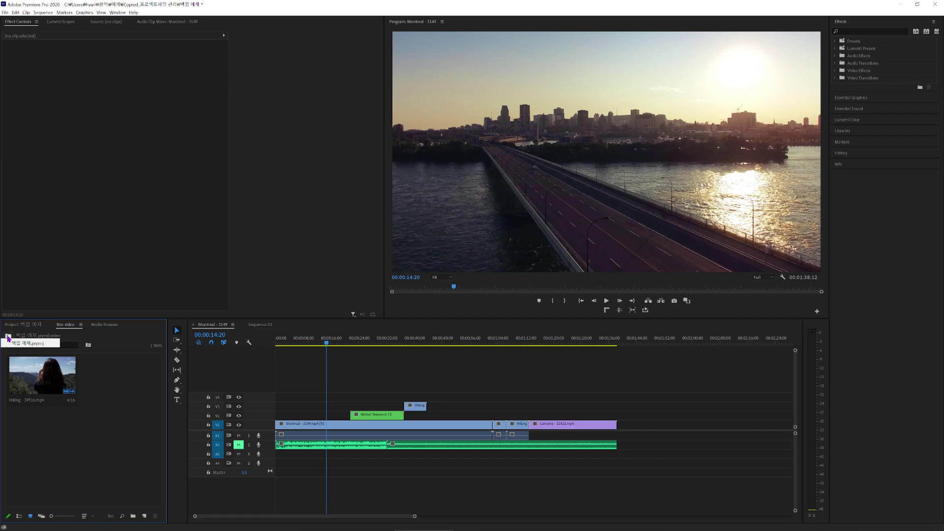
click(10, 337)
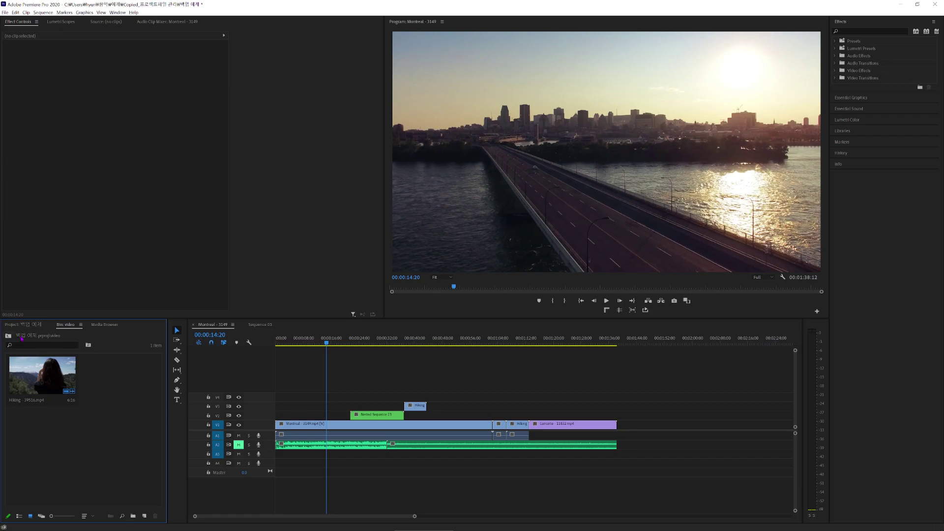
click(11, 337)
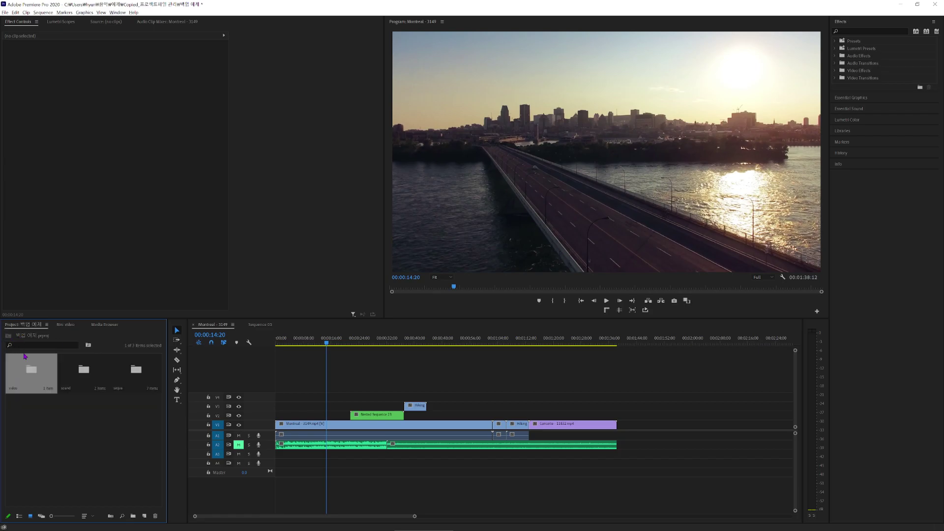
Place Soft Brown Noise from the sound bin on audio track A3 near the sequence start, and return to the project root.
double_click(71, 386)
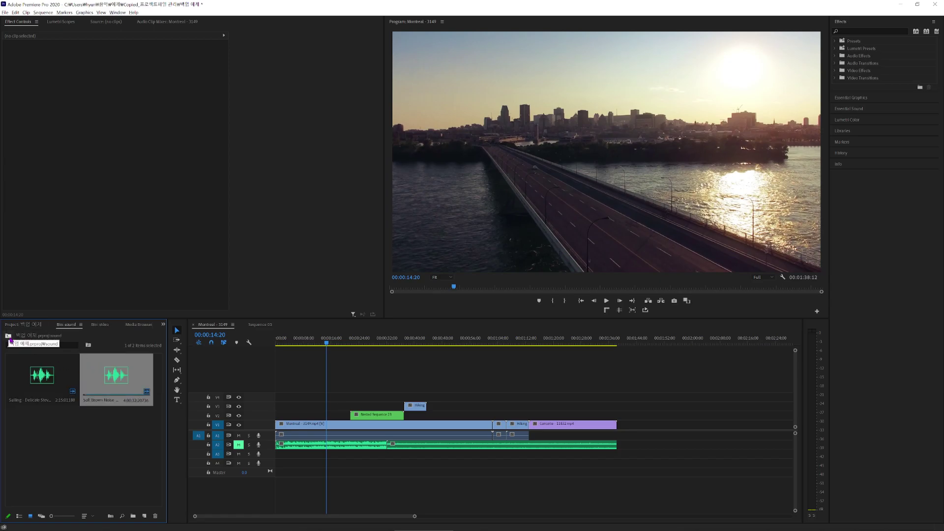
drag(108, 378, 301, 454)
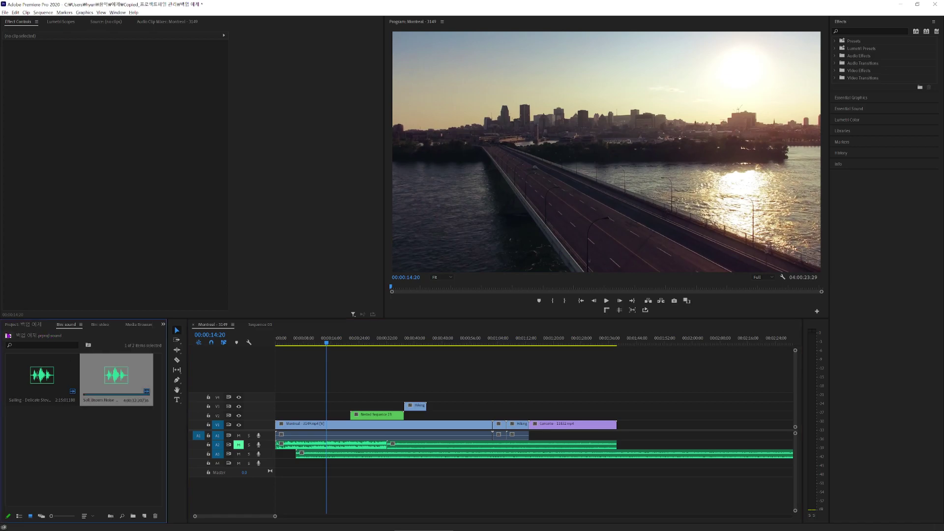
click(9, 336)
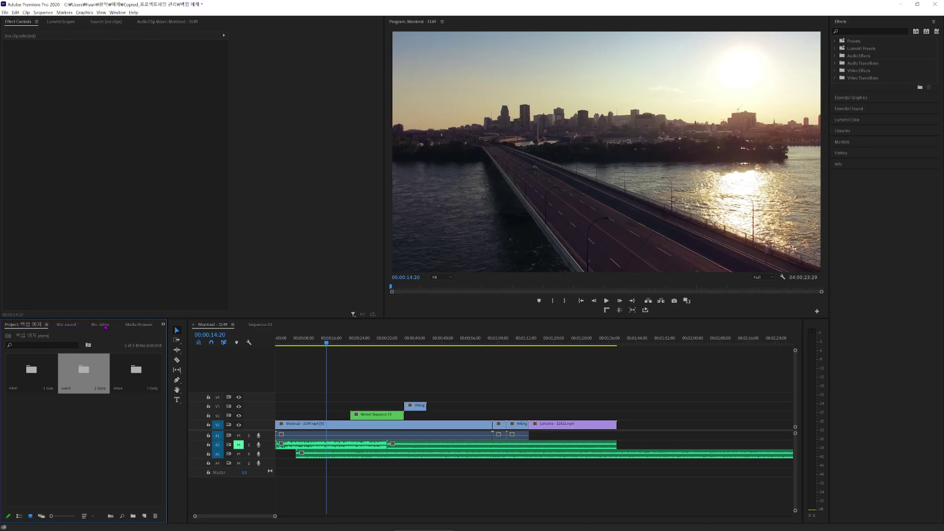
Close the separate panels of the sound bin and the video bin.
click(47, 325)
click(66, 325)
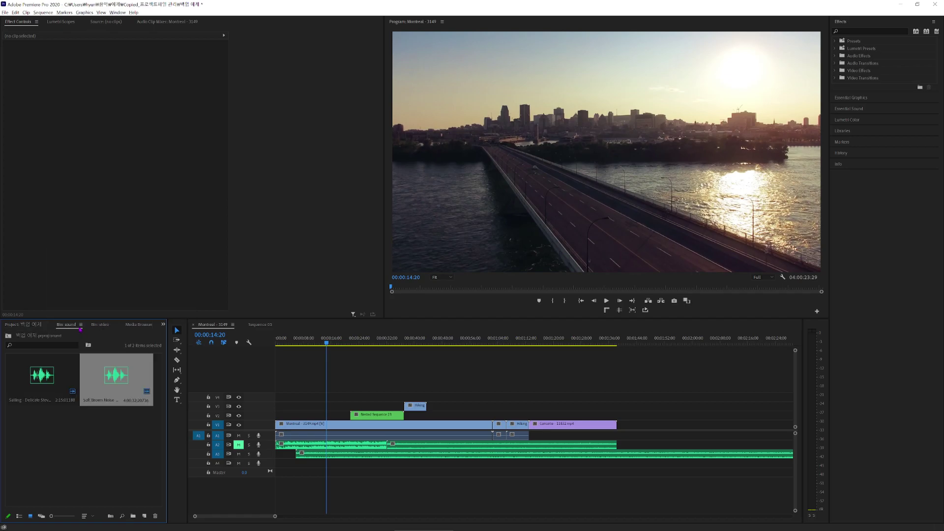
click(81, 324)
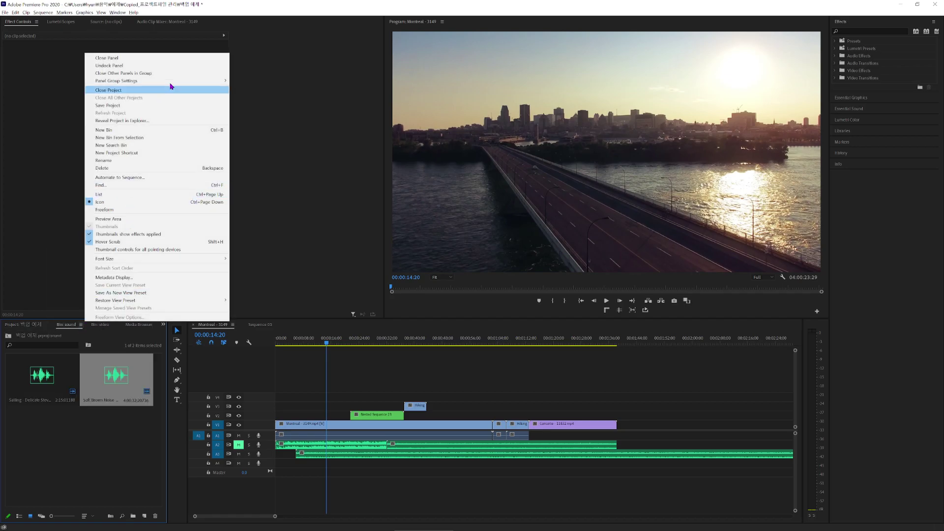
click(151, 58)
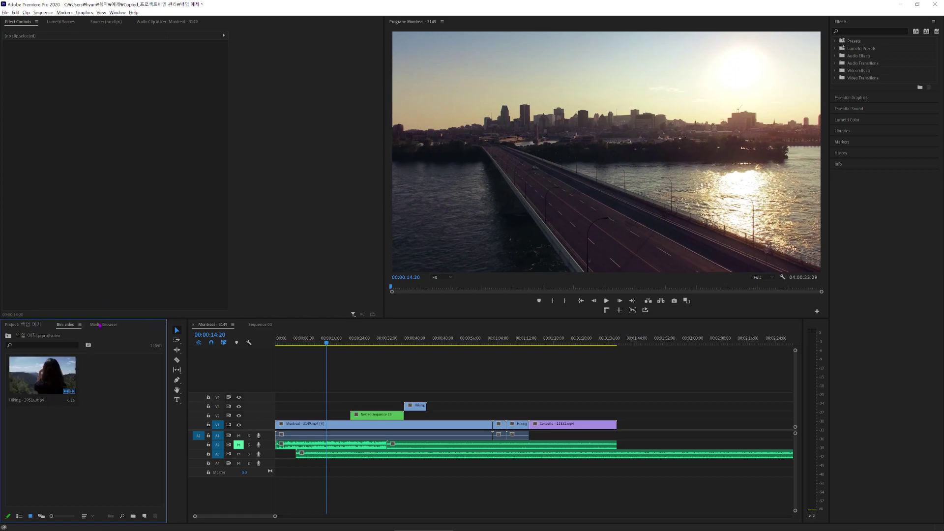
click(80, 324)
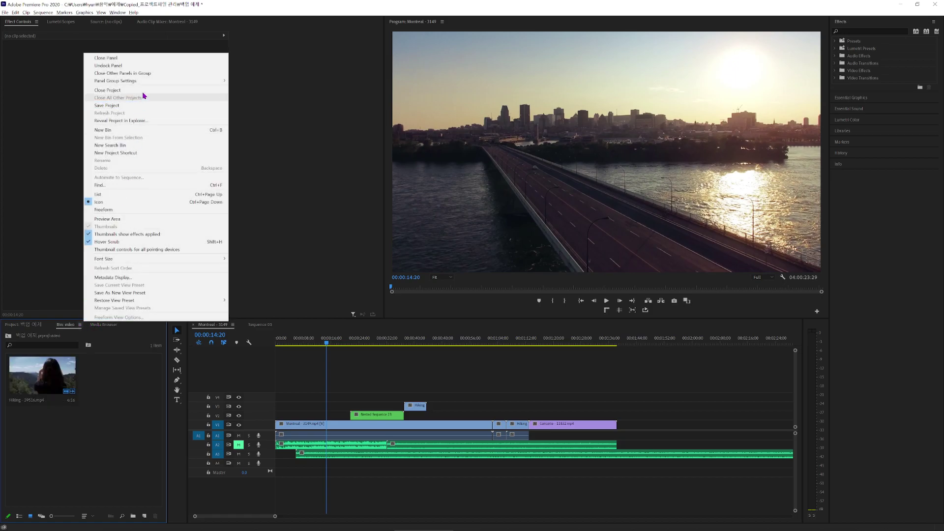
click(147, 58)
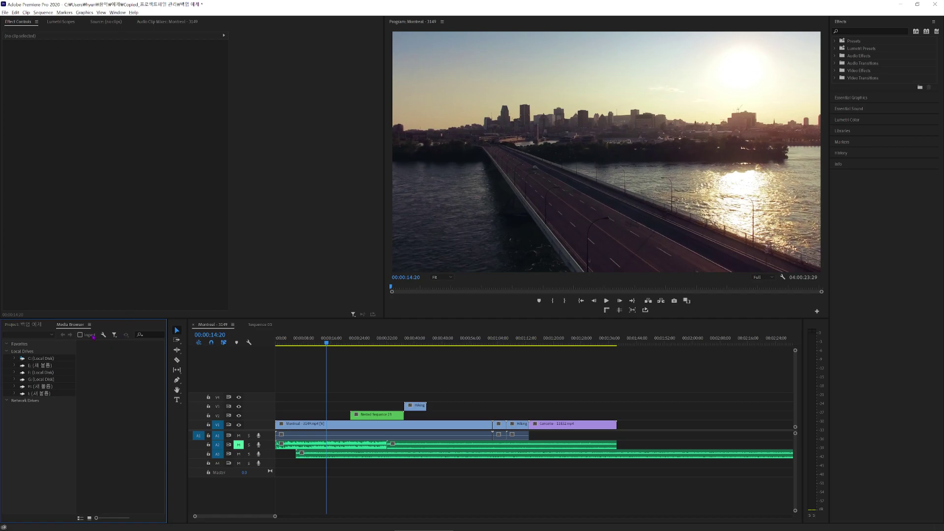
View the contents of the video and sound bins within the current project panel, returning to the project root after each.
click(40, 328)
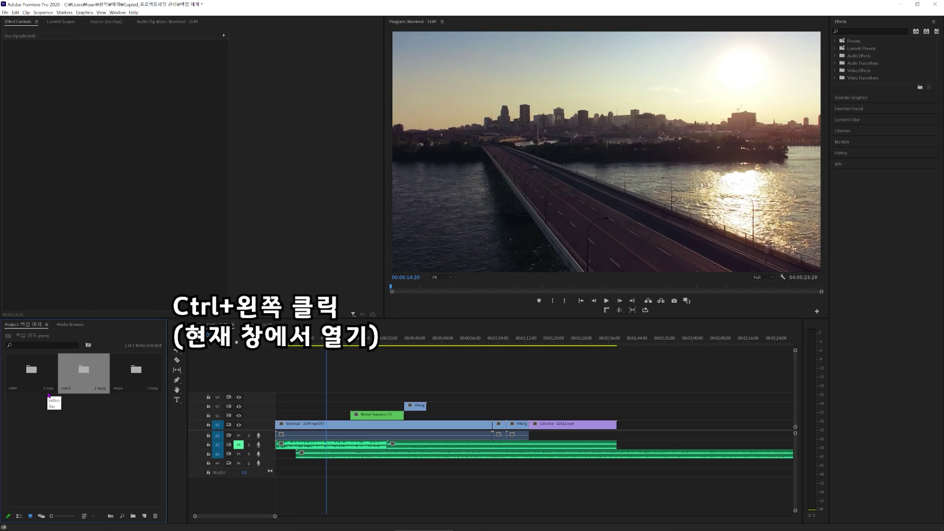
ctrl+double_click(47, 368)
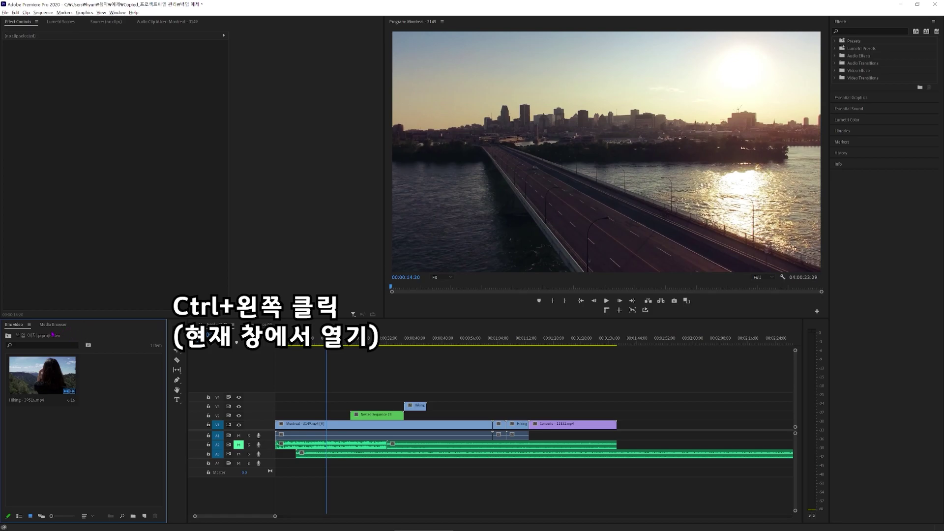
click(8, 335)
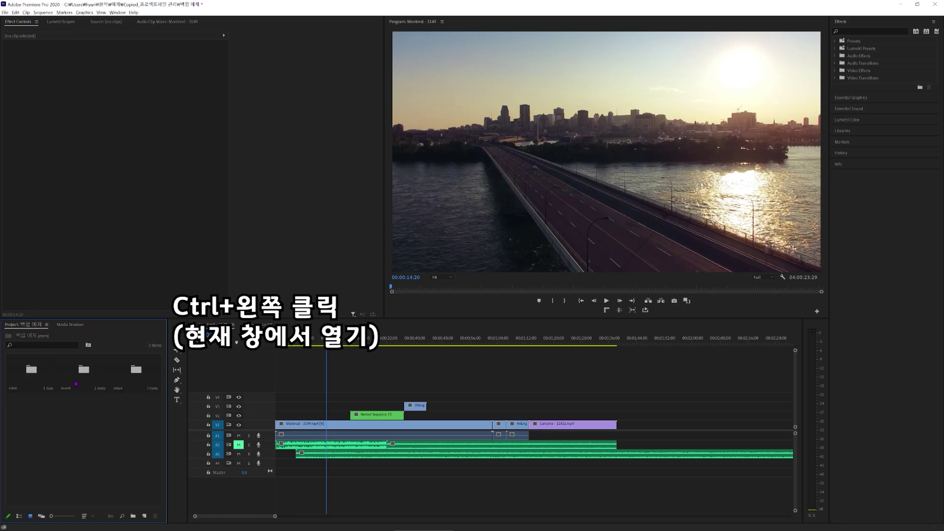
ctrl+double_click(89, 373)
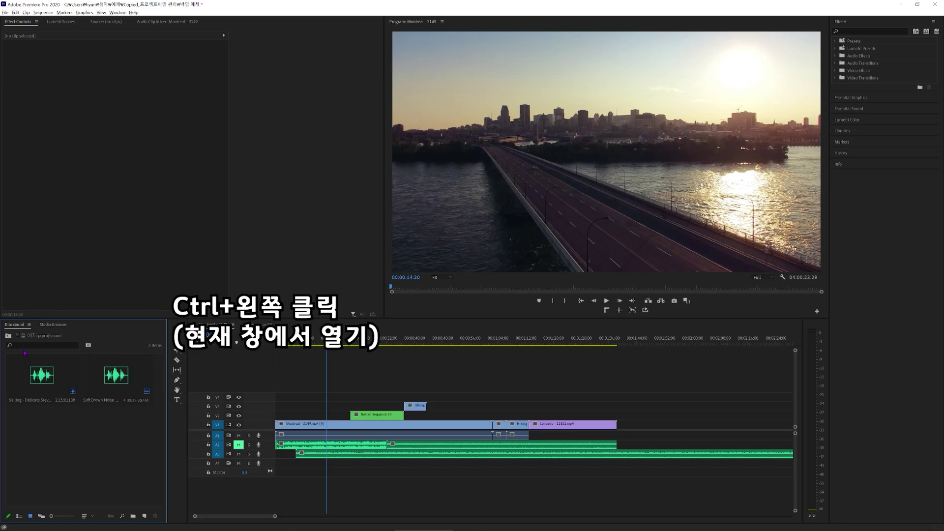
click(9, 336)
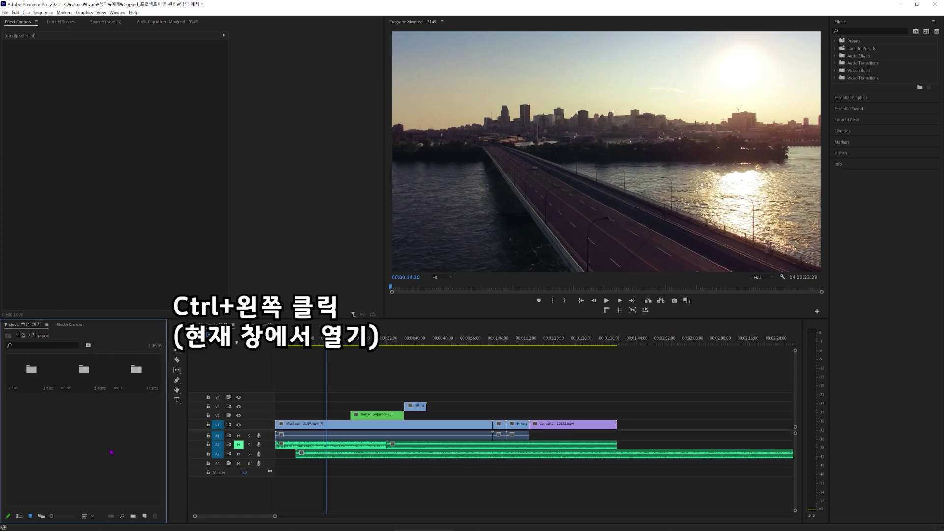